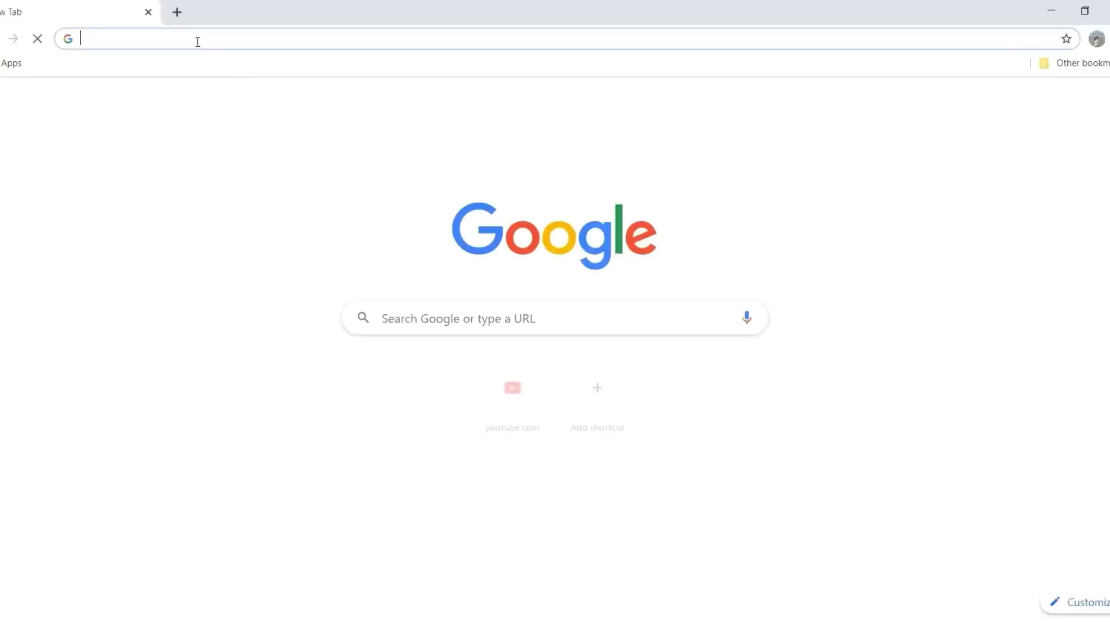
Load account.microsoft.com/devices/recoverykey in a new Chrome tab to reach the Microsoft sign-in page.
type("https://account.microsoft.com/devices/recoverykey?refd=support.microsoft.com")
key("Return")
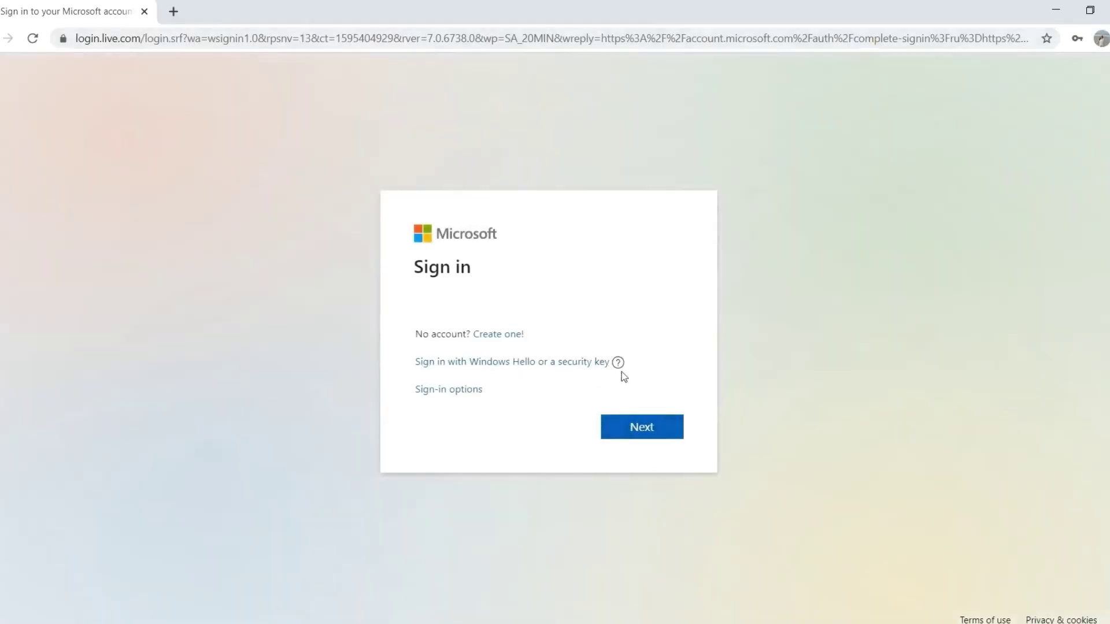
Confirm the account name, then enter the account password and sign in.
left_click(665, 435)
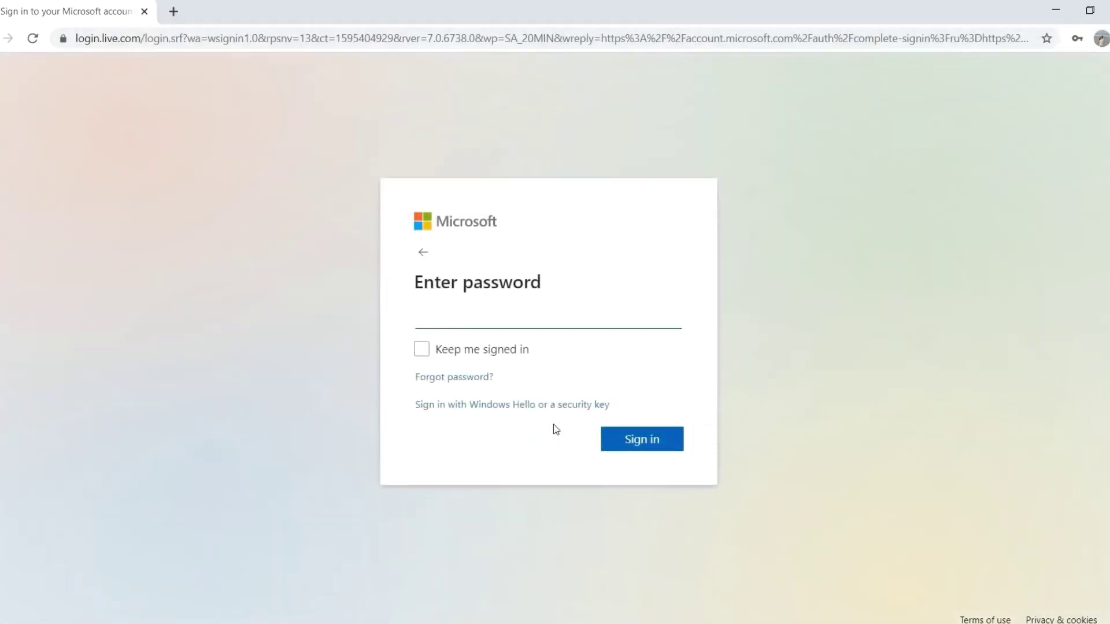
left_click(657, 447)
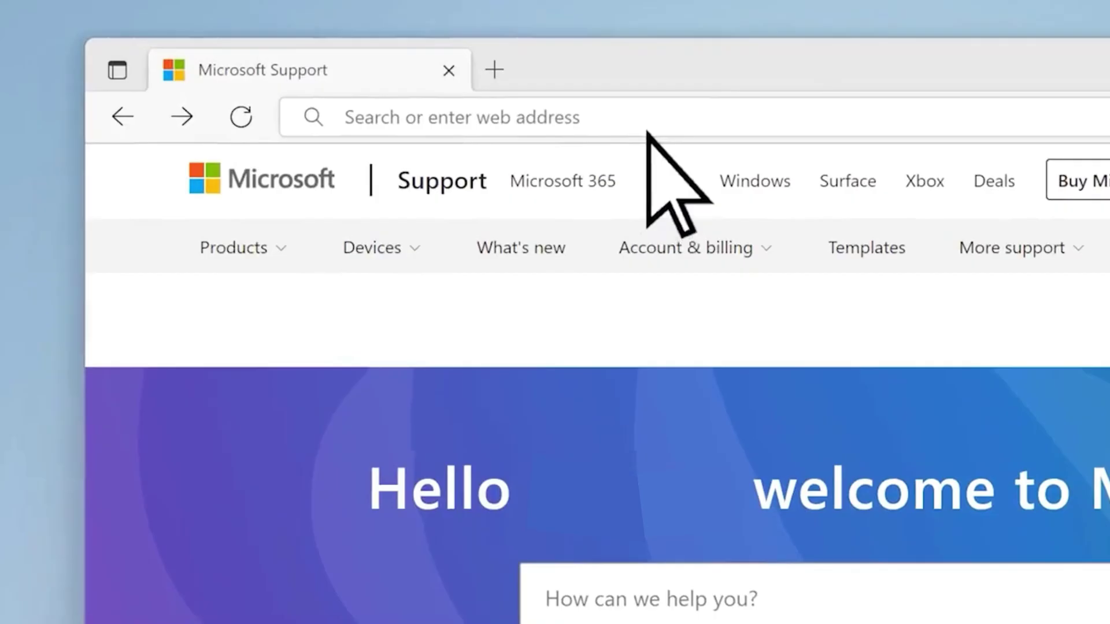
Go to aka.ms/aadrecoverykey in the Edge address bar.
left_click(644, 128)
type("ak")
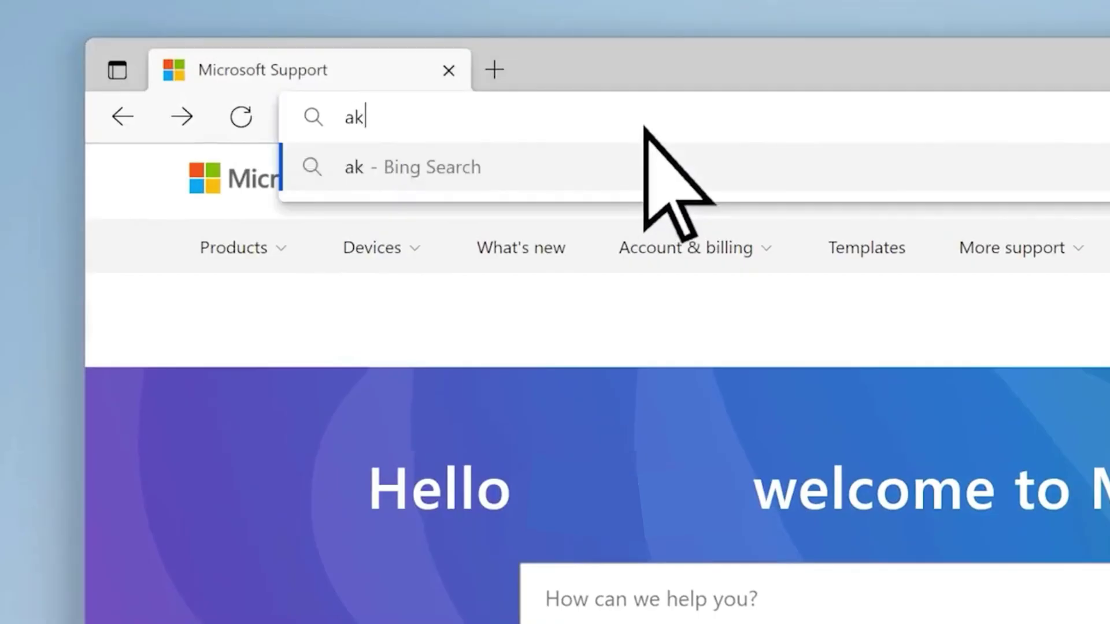
type("a.ms/aa")
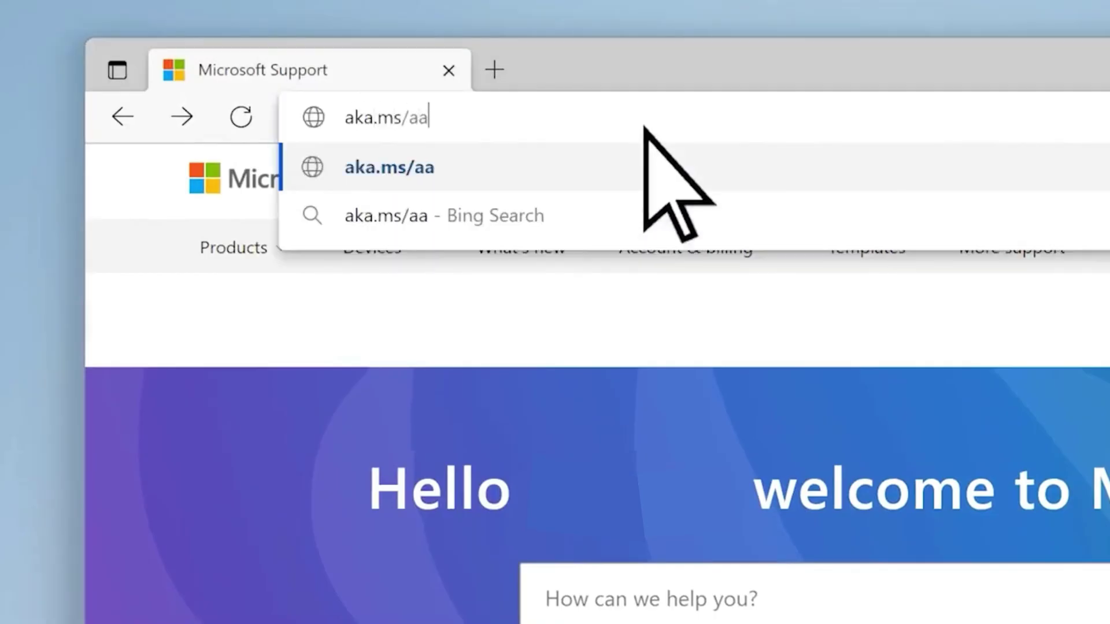
type("drecoverykey")
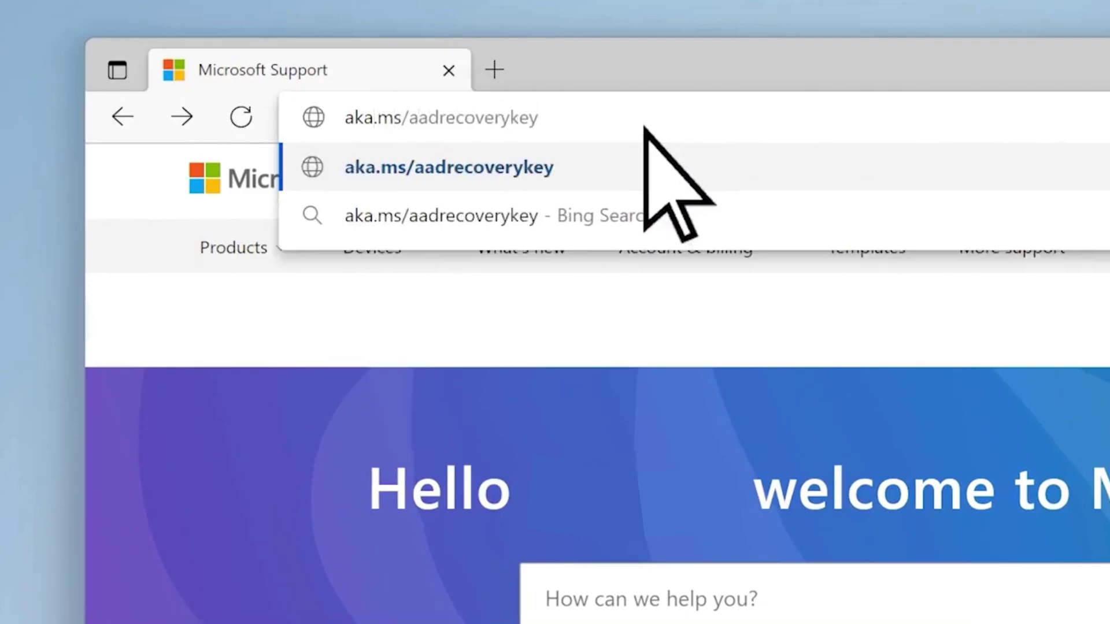
key("Return")
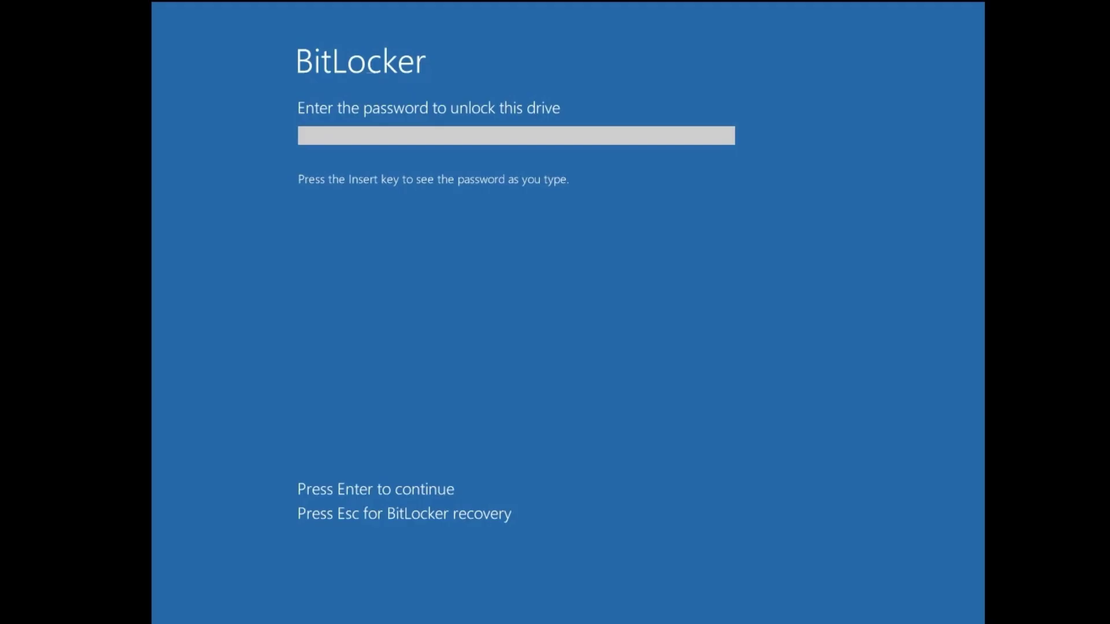
Escape twice from the BitLocker password prompt to the recovery-key entry screen.
key("Escape")
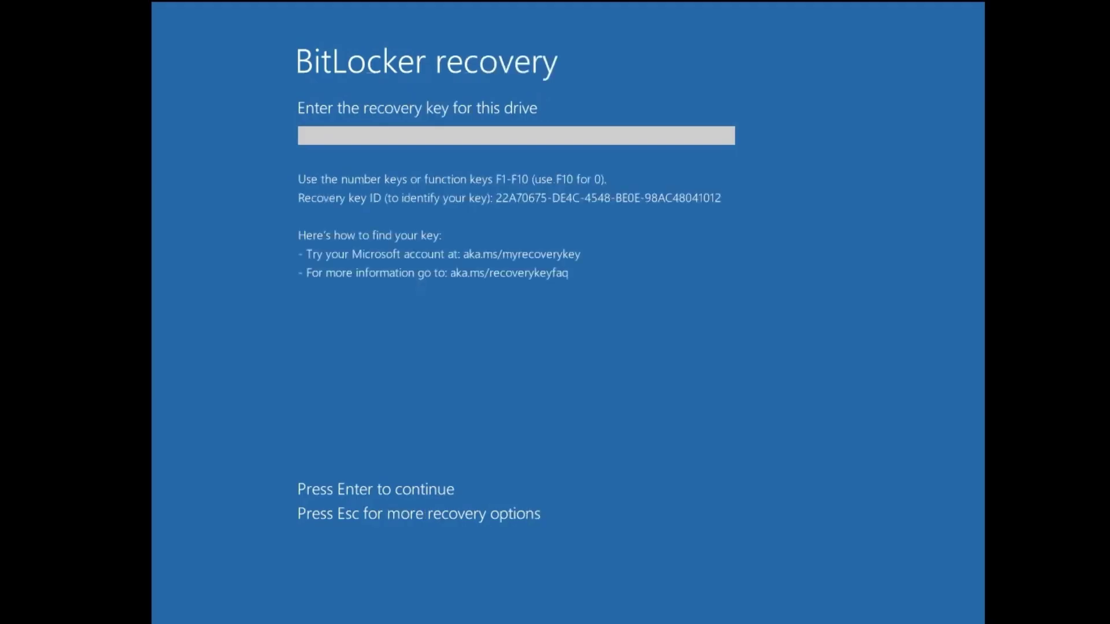
key("Escape")
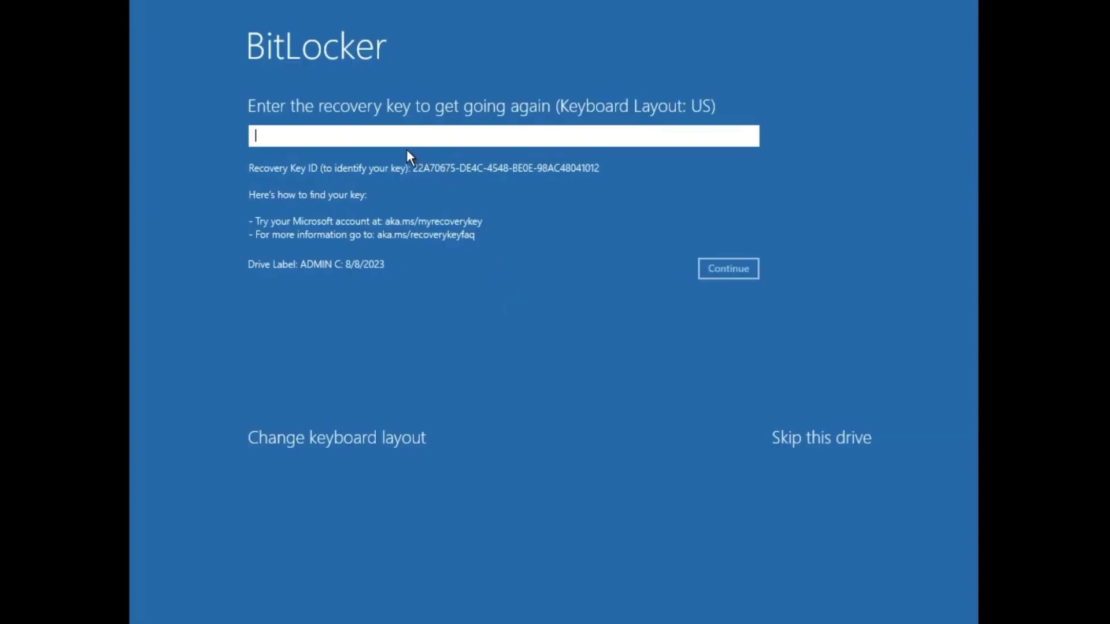
Skip this drive and launch Command Prompt from Troubleshoot > Advanced options.
left_click(811, 436)
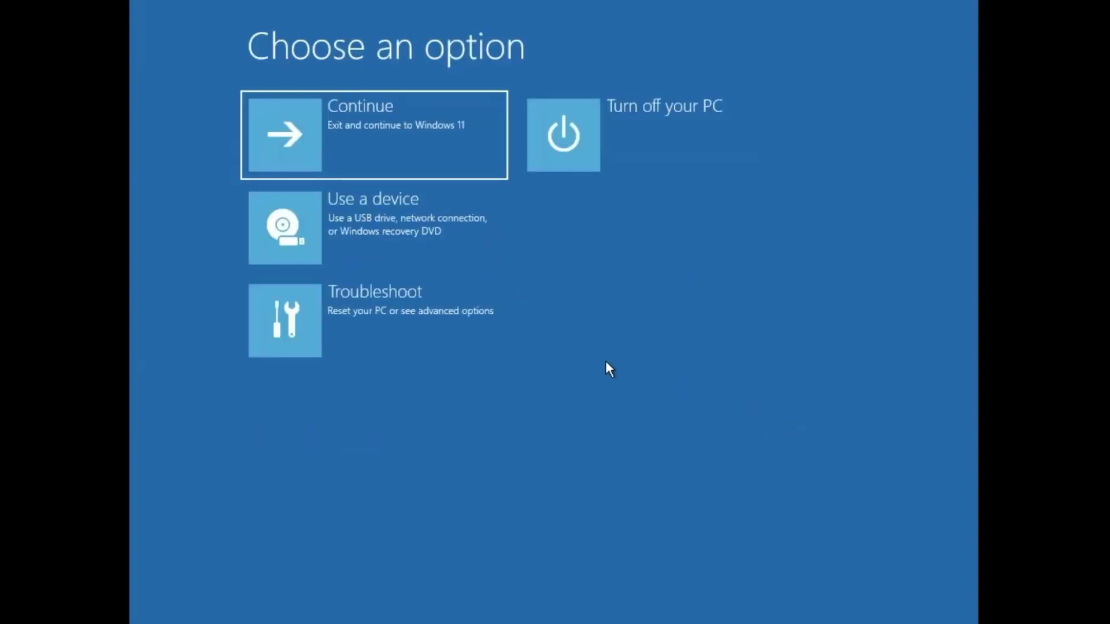
left_click(434, 324)
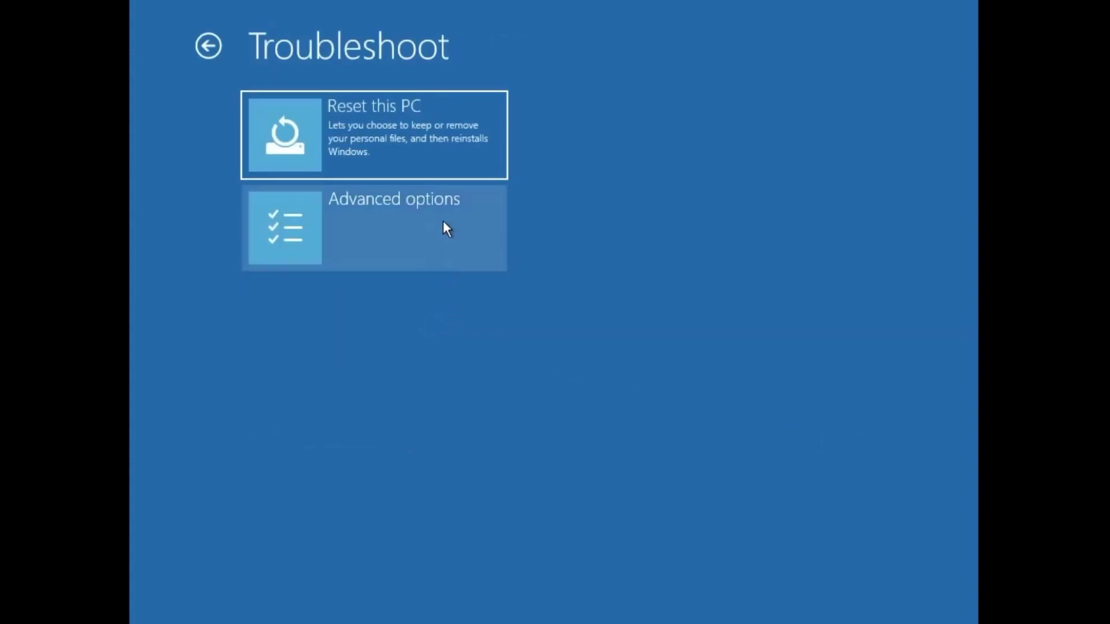
left_click(444, 224)
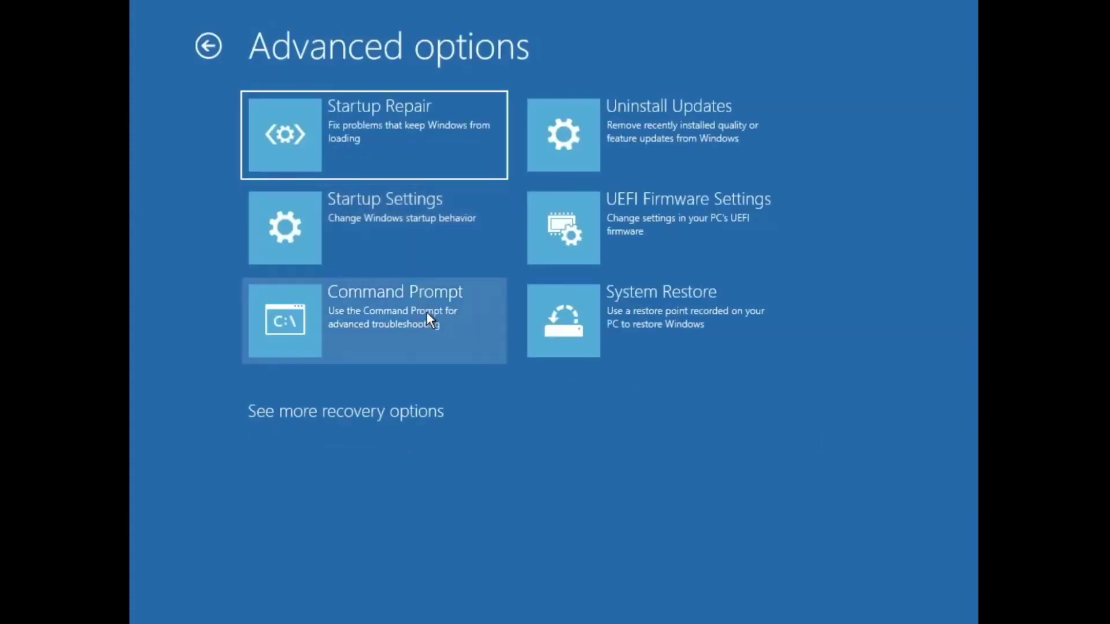
left_click(429, 311)
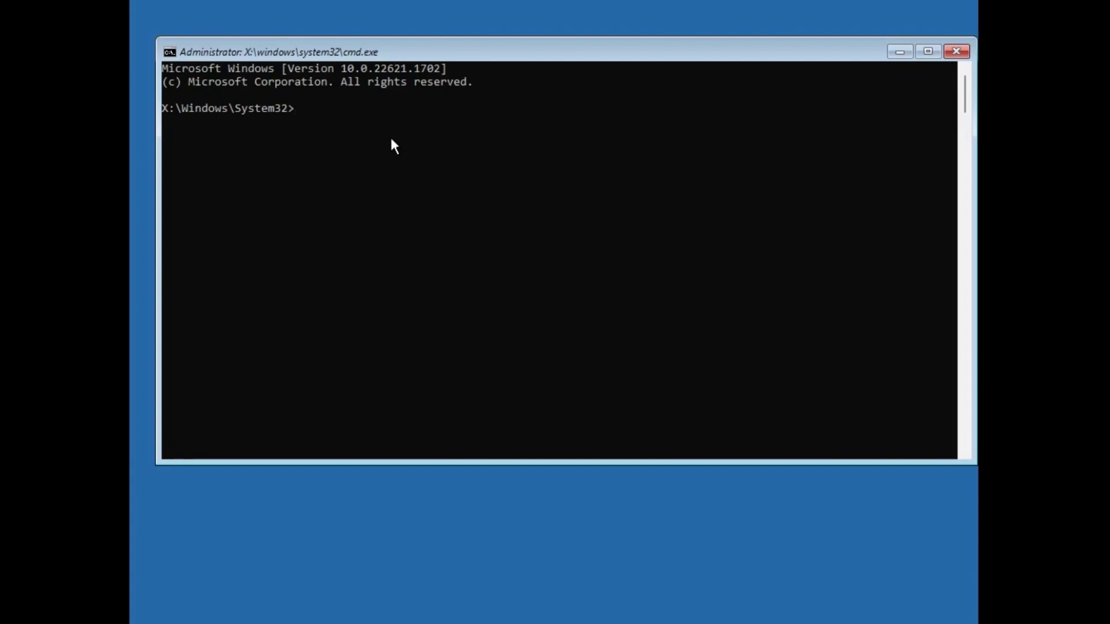
Launch Notepad with the notepad command and open its File > Open... dialog.
type("notepad")
key("Return")
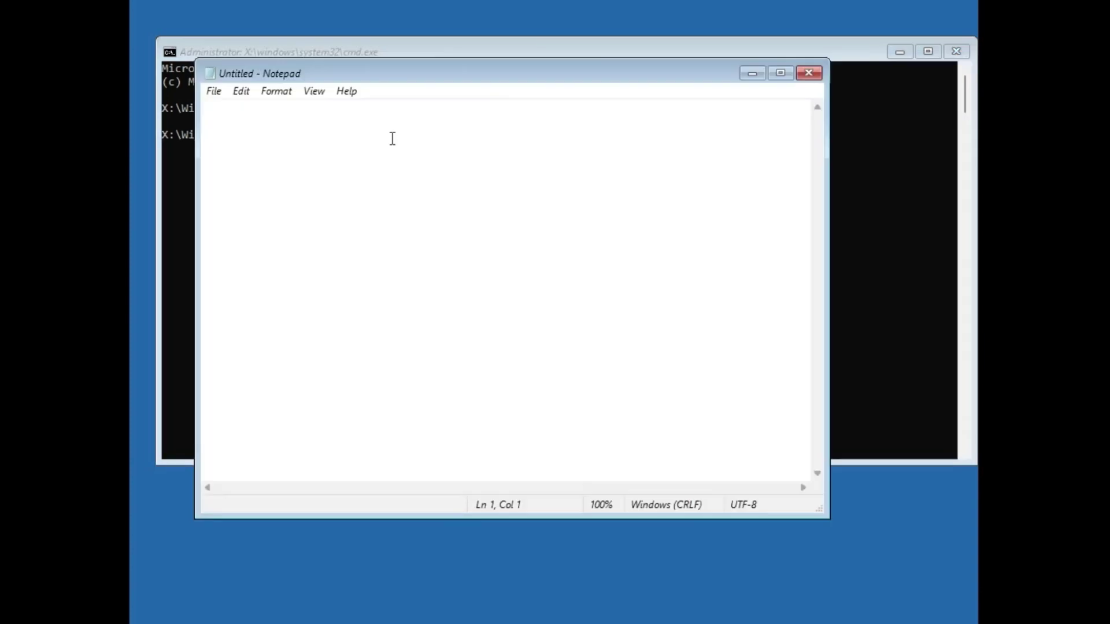
left_click(209, 92)
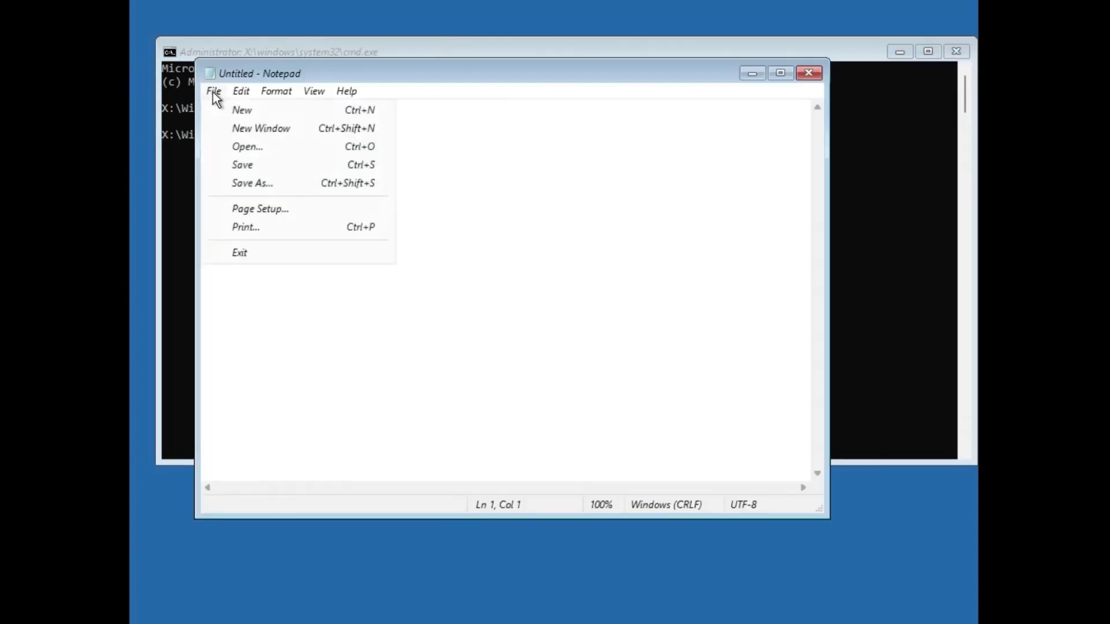
left_click(249, 145)
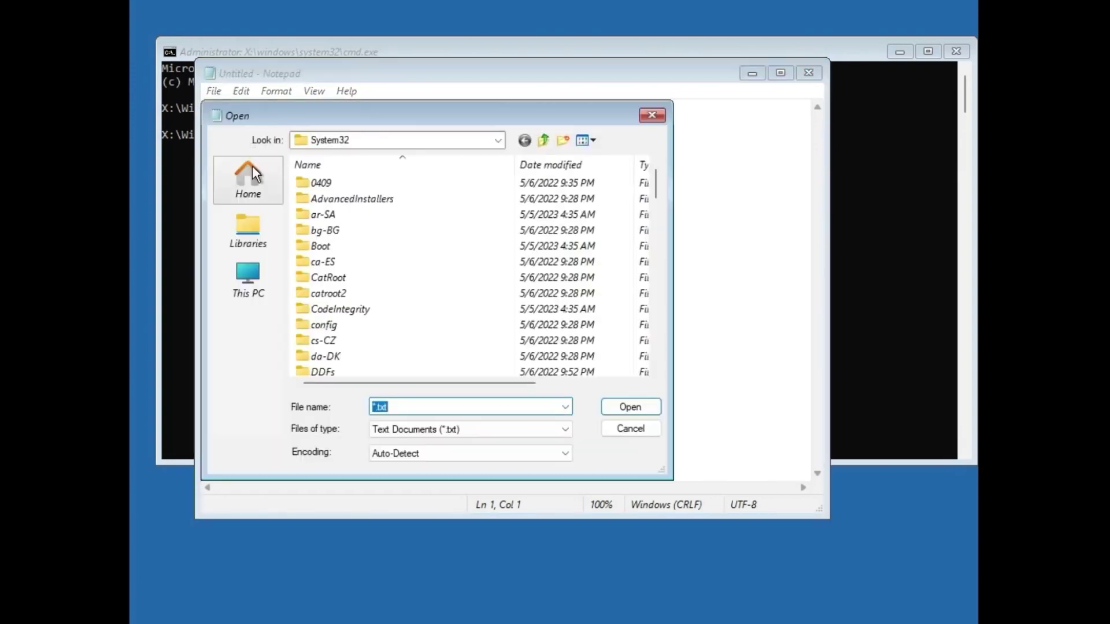
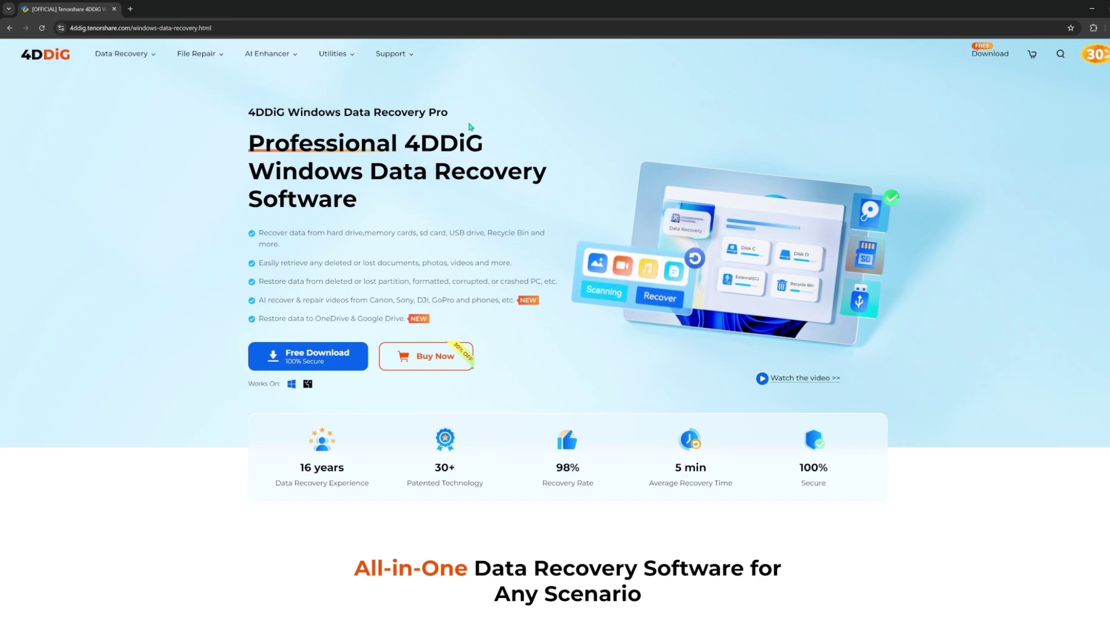
Browse the 4DDiG page's Partition Recovery scenario and its supported-devices section.
scroll(633, 179, "down", 8)
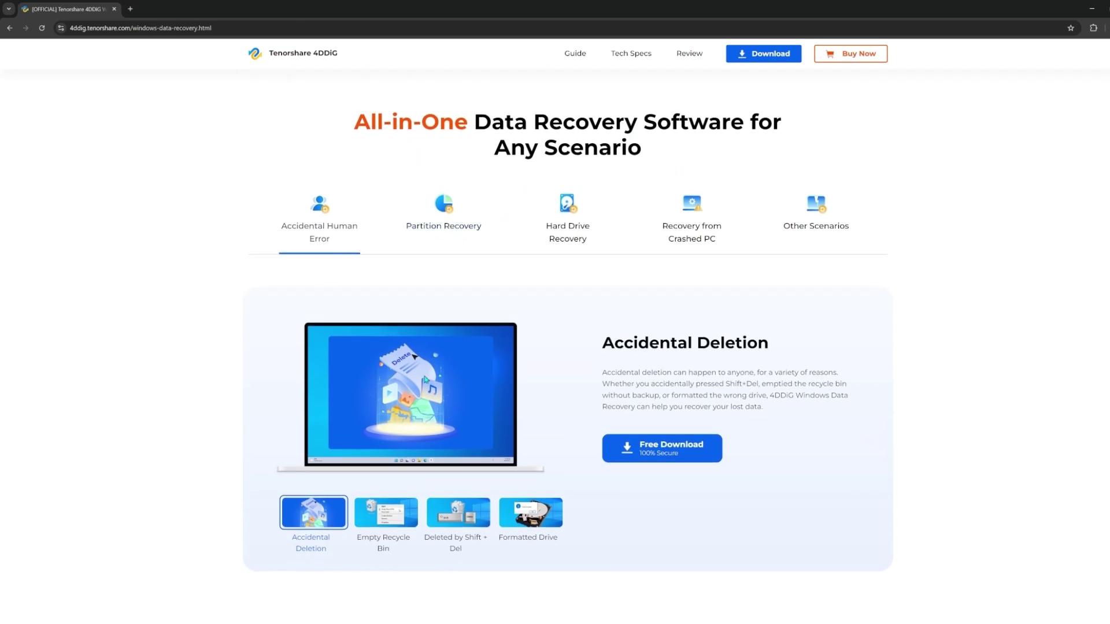
left_click(451, 227)
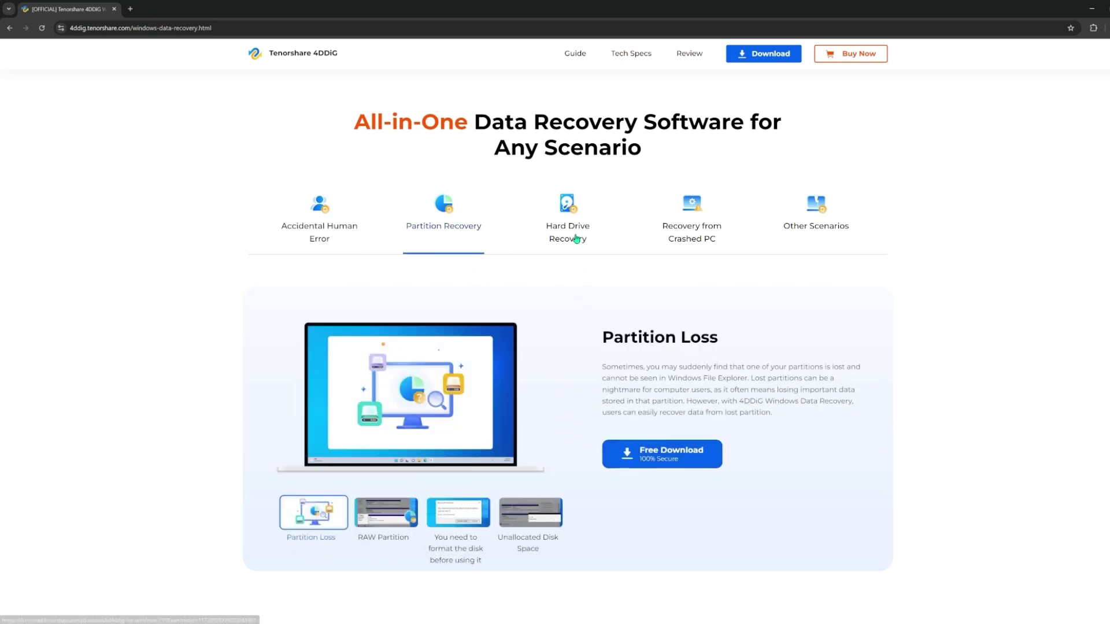
scroll(576, 235, "down", 8)
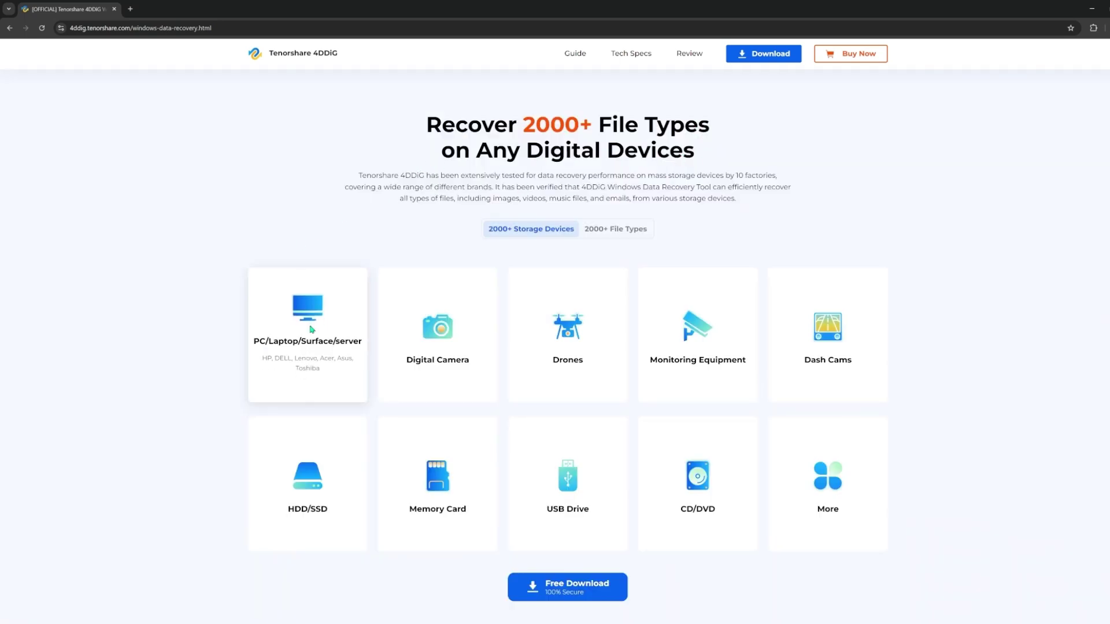
scroll(530, 266, "down", 1)
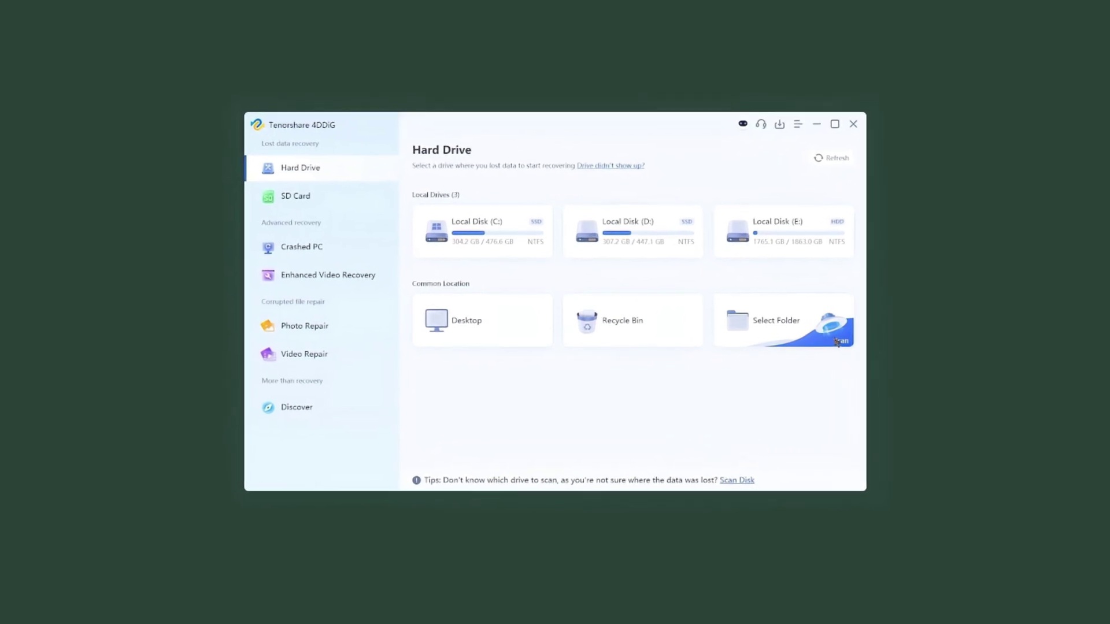
Choose the 3D Objects folder as the scan location and rescan it.
left_click(832, 341)
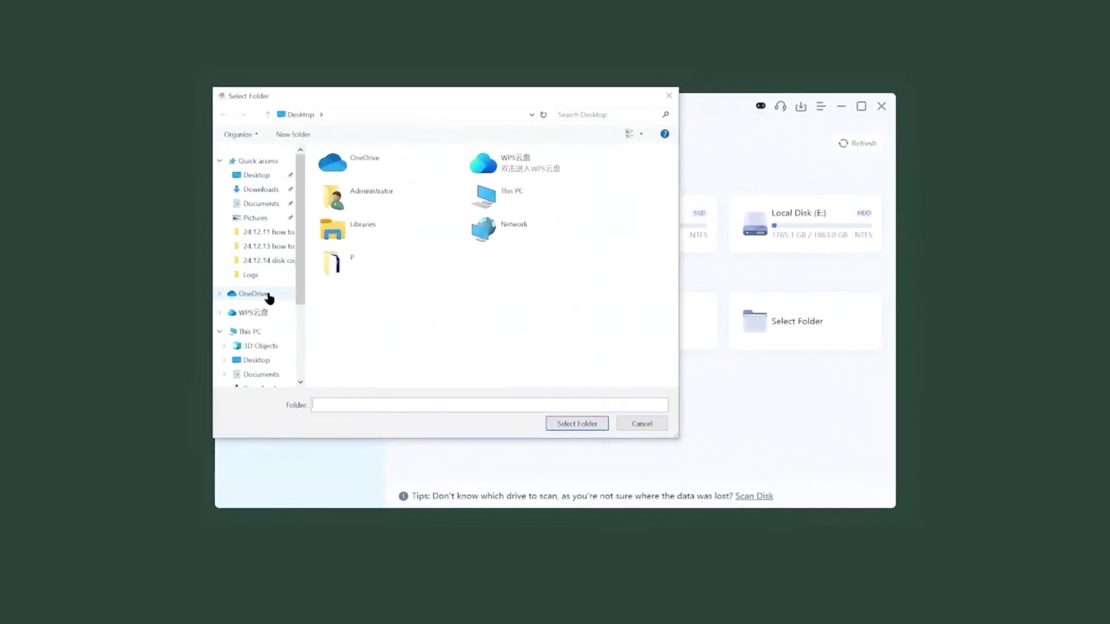
scroll(263, 292, "down", 2)
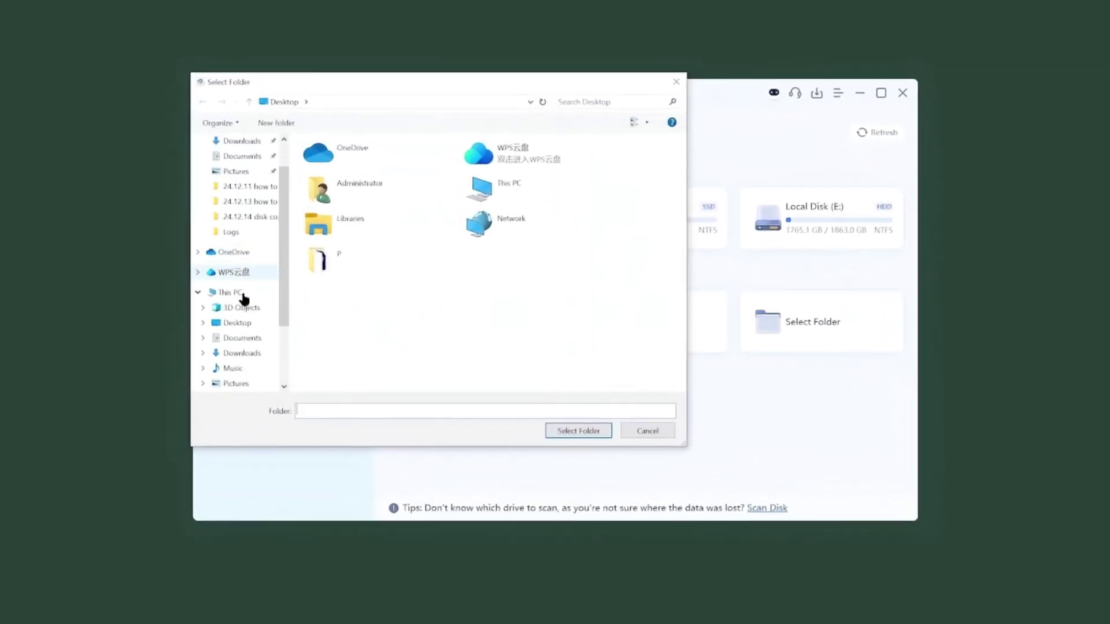
left_click(247, 307)
left_click(580, 432)
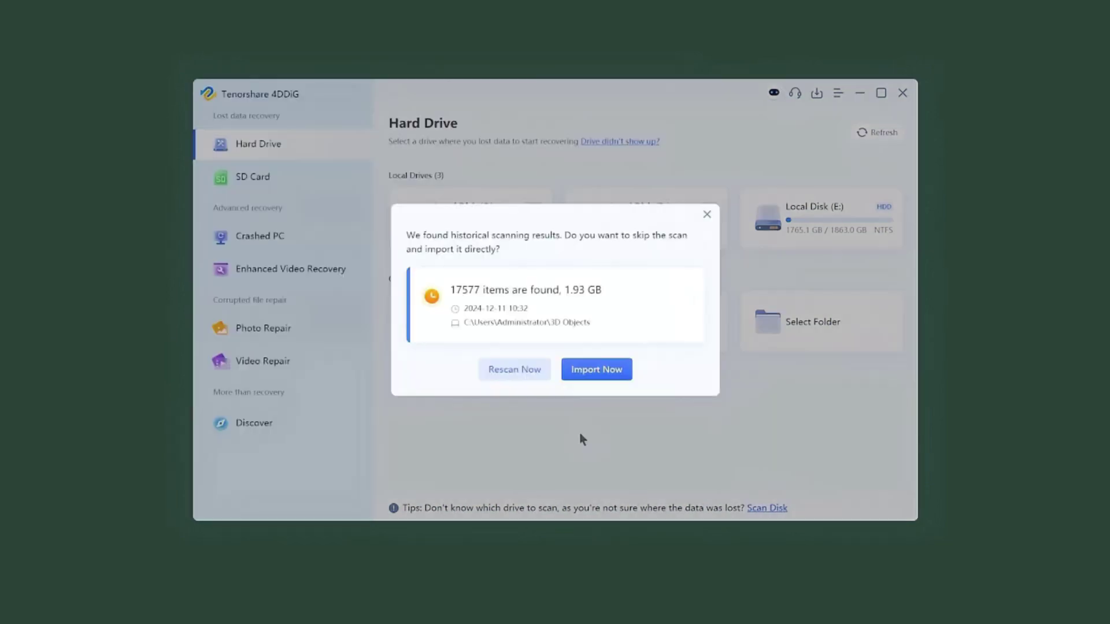
left_click(523, 376)
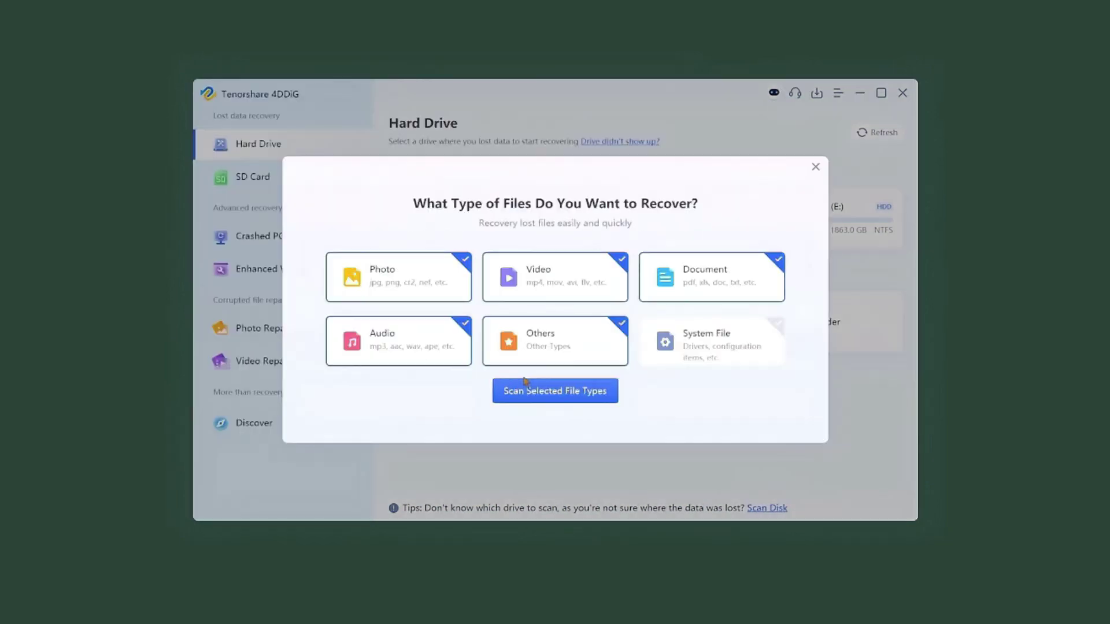
Exclude audio, other, photo and video types and scan only documents.
left_click(440, 354)
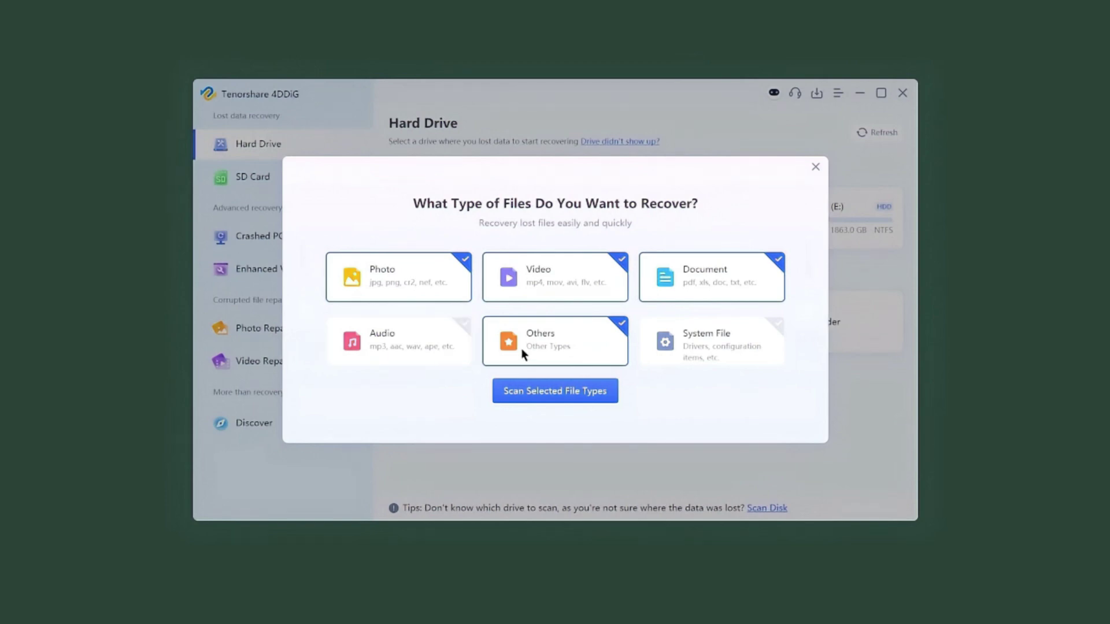
left_click(523, 354)
left_click(463, 296)
left_click(514, 289)
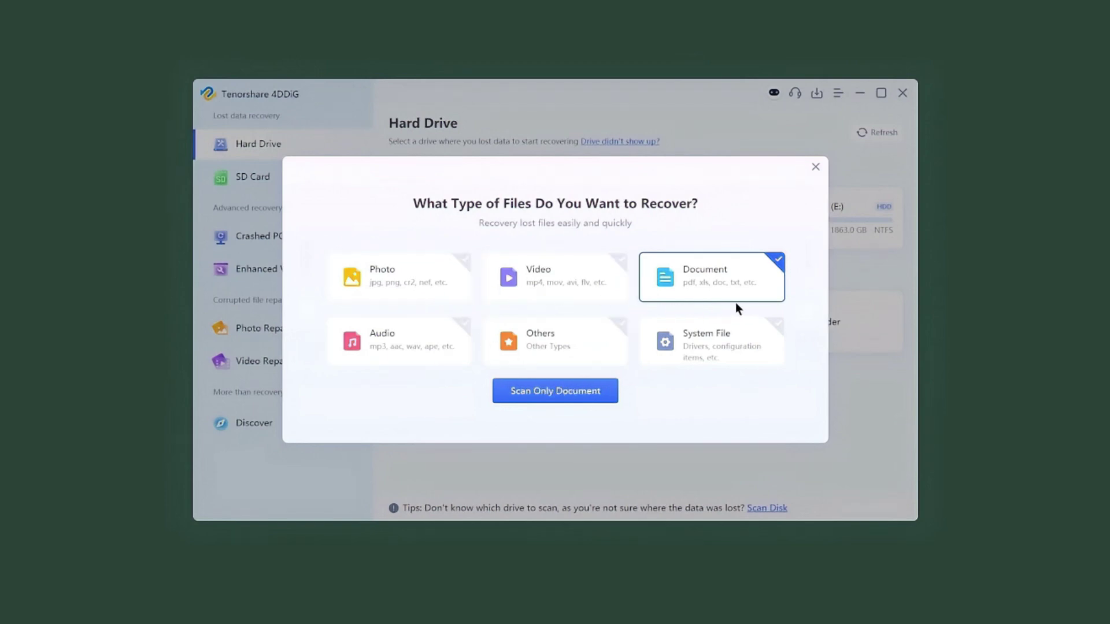
left_click(559, 399)
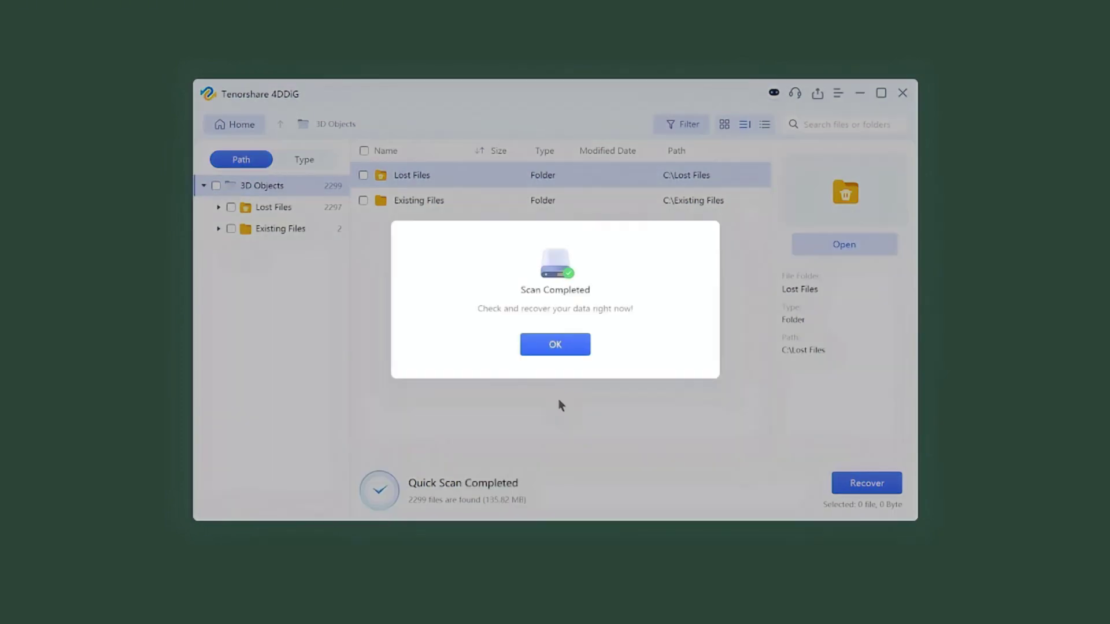
Open Existing Files > Administrator > 3D Objects > Bitlocker Recovery and recover Bitlocker Recovery Key.txt.
left_click(556, 348)
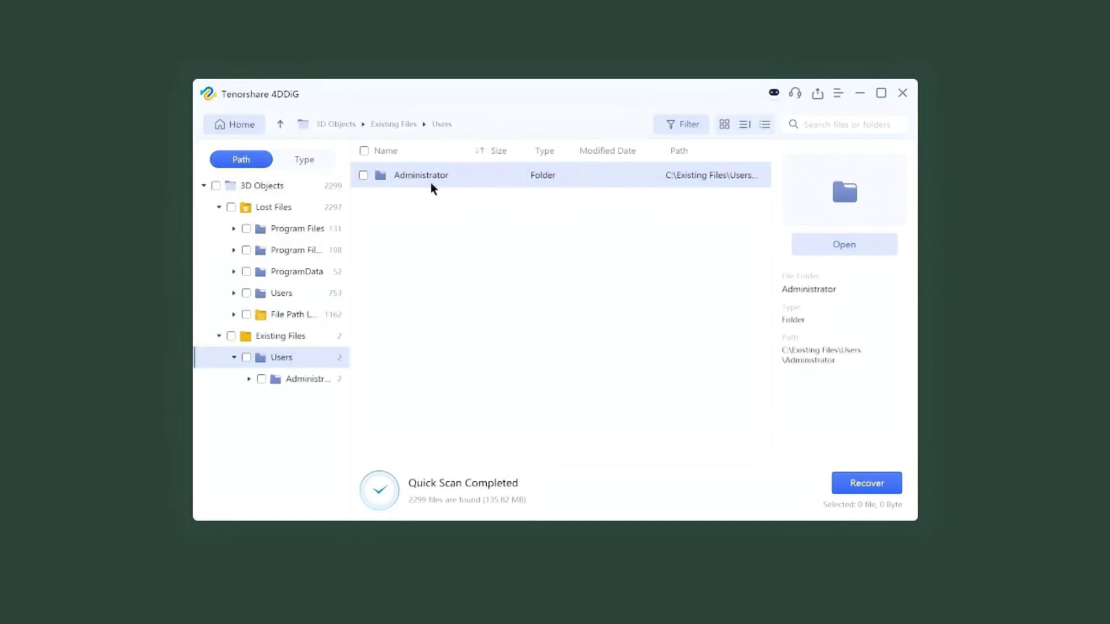
double_click(431, 182)
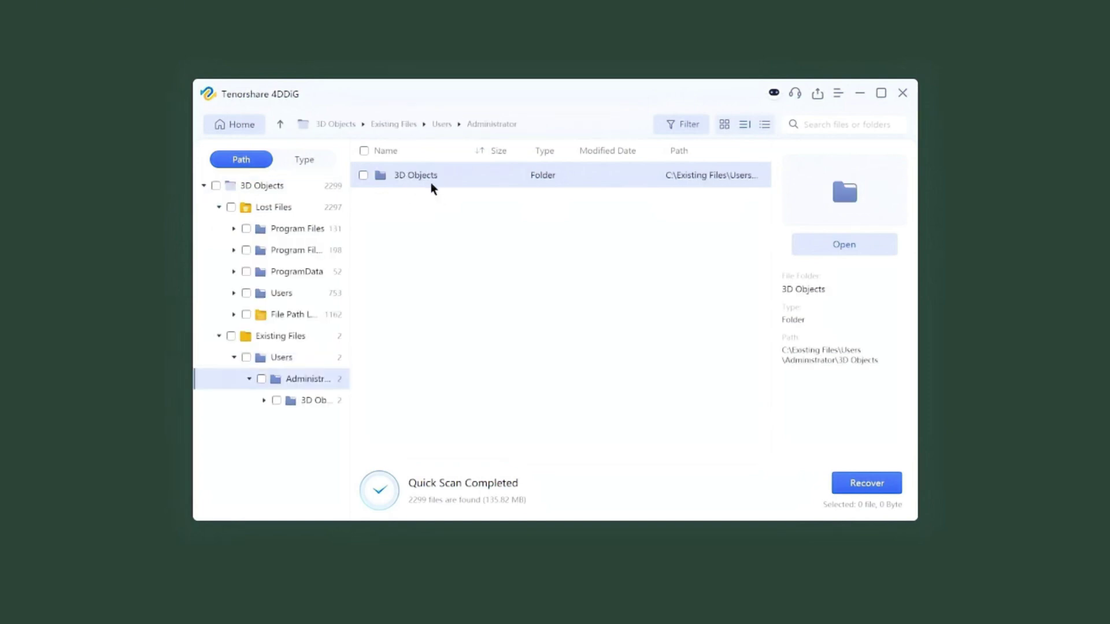
double_click(431, 182)
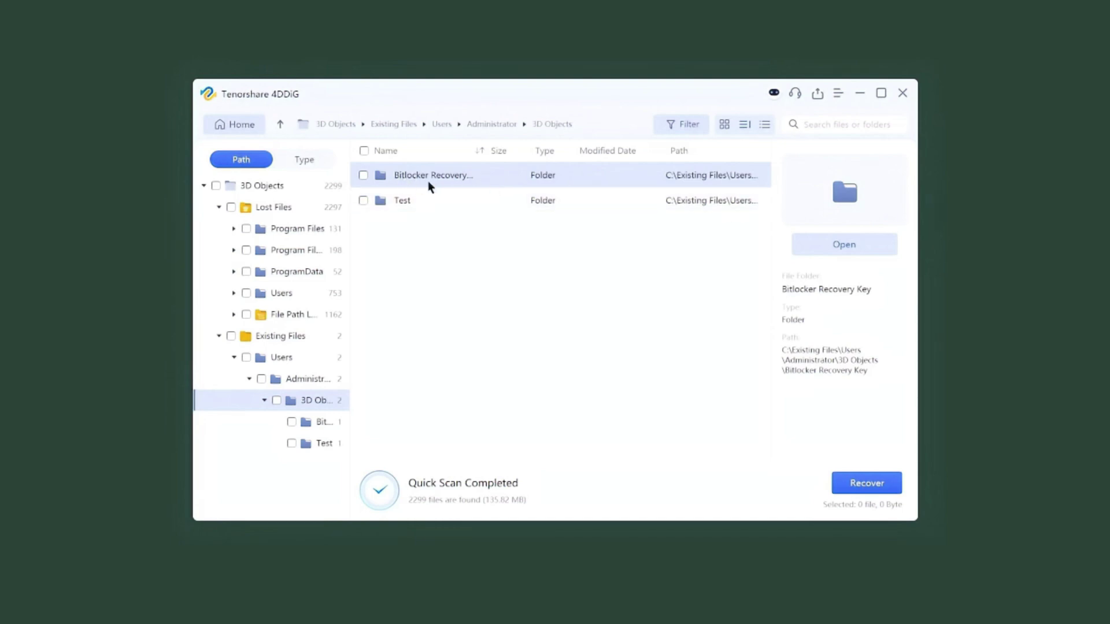
double_click(431, 181)
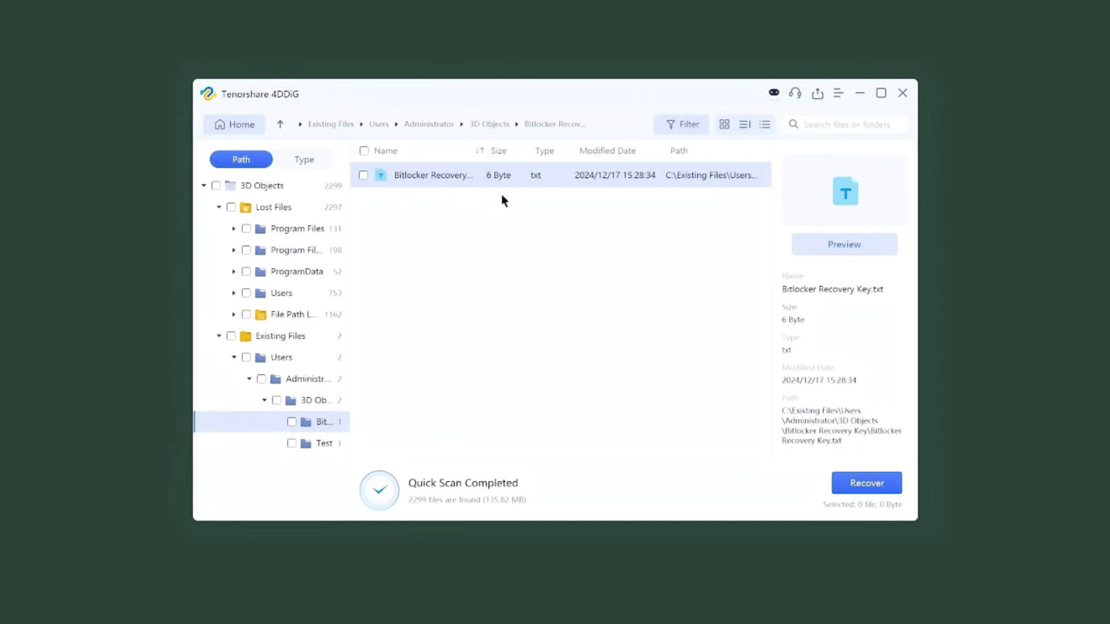
left_click(363, 175)
left_click(871, 492)
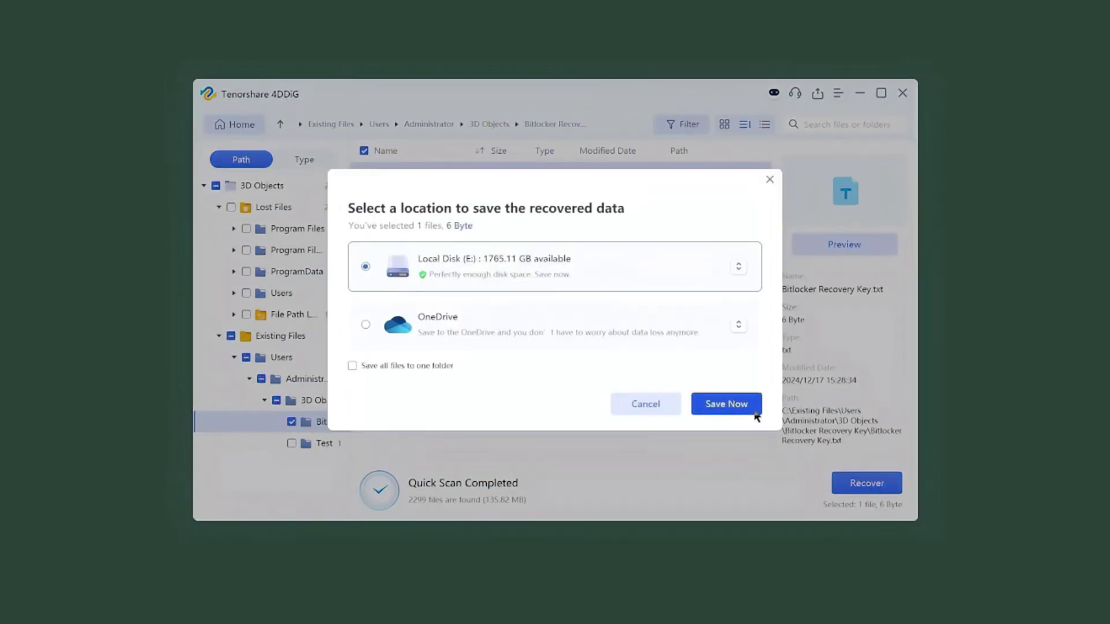
Save the recovered file to Local Disk (E:) and open its C > Existing Files output folders.
left_click(726, 408)
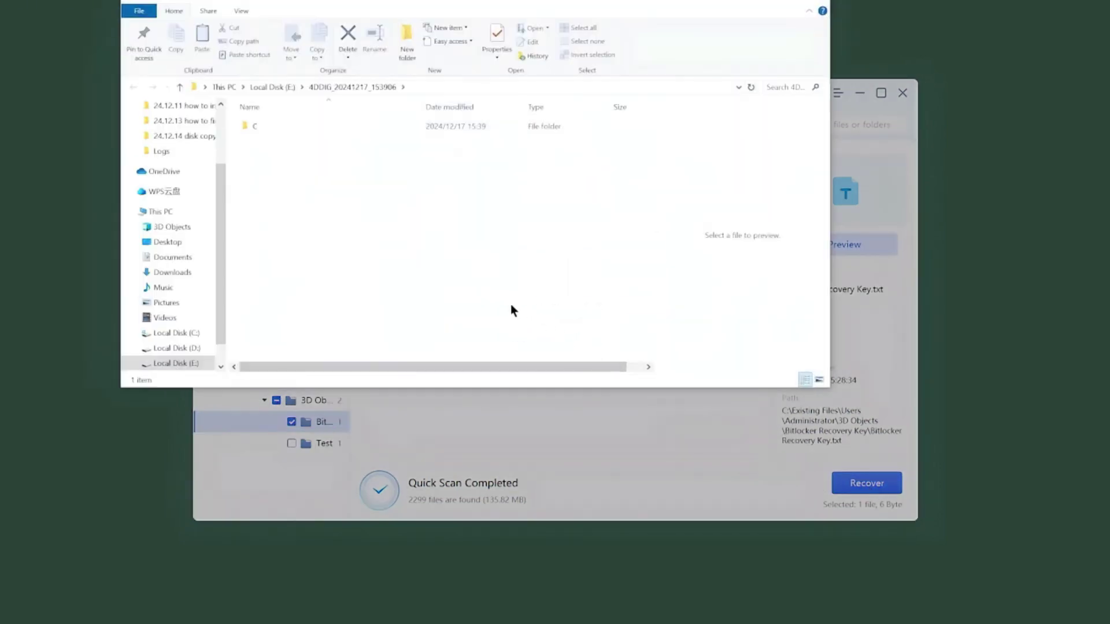
double_click(383, 129)
double_click(384, 128)
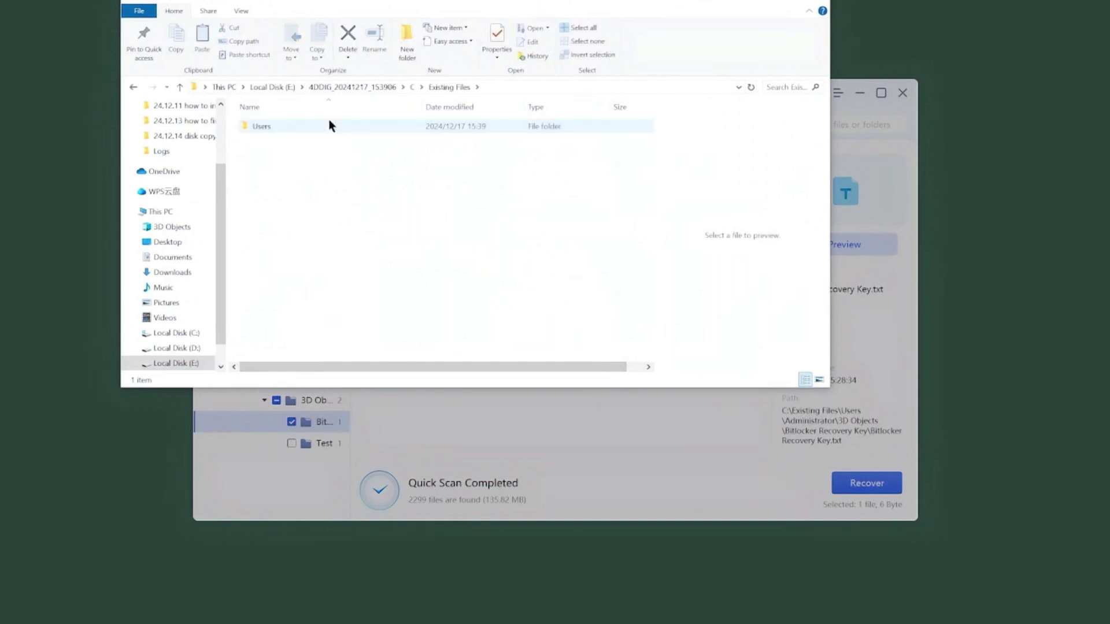
Go through Users > Administrator > 3D Objects into the Bitlocker Recovery Key folder.
double_click(329, 119)
double_click(324, 128)
double_click(324, 129)
left_click(324, 128)
double_click(324, 128)
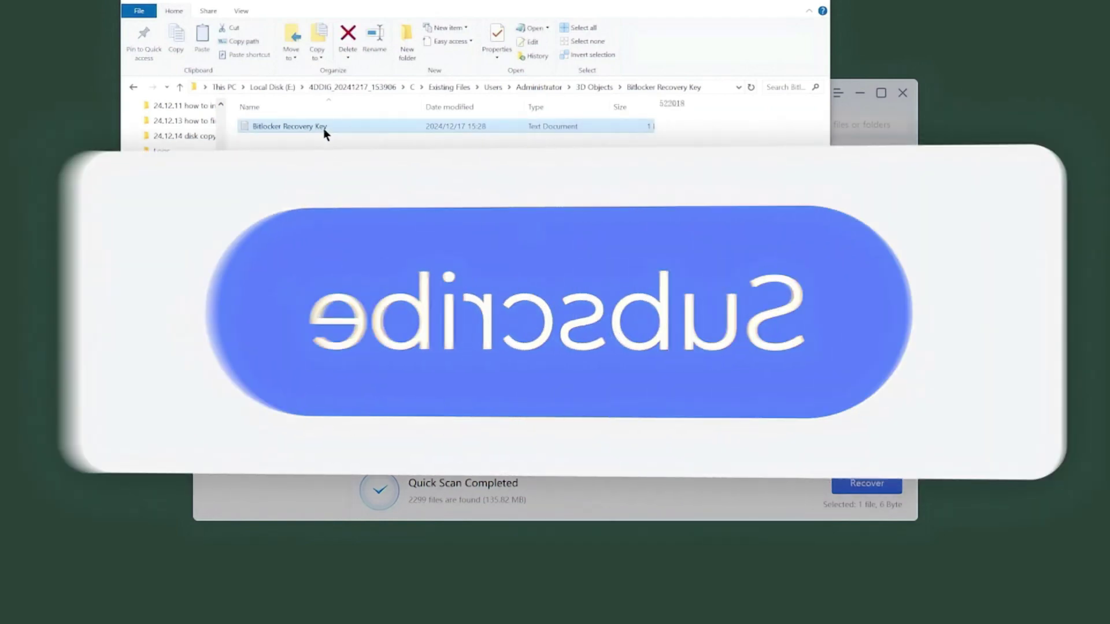